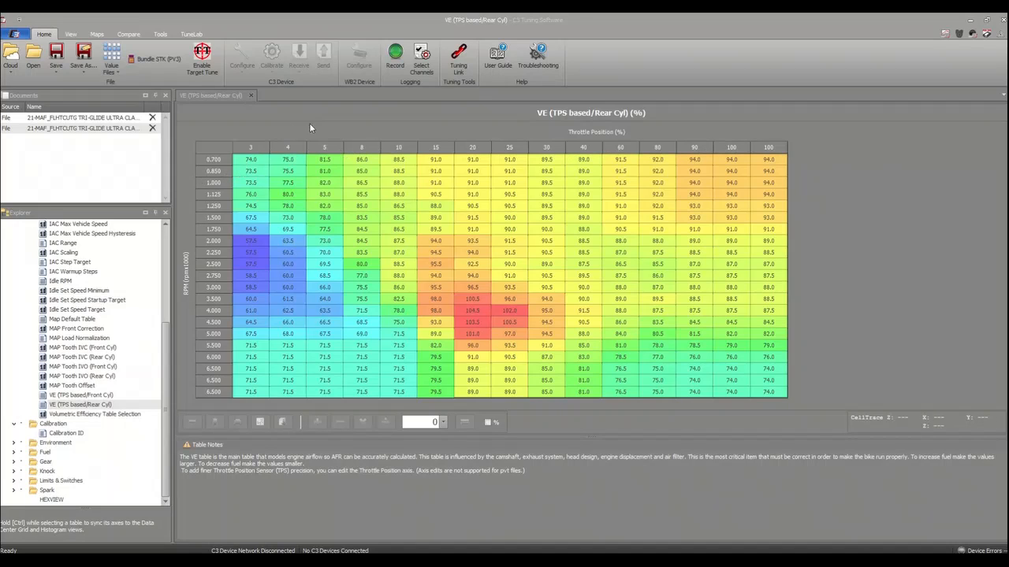
Step: Show the PVT file's VE (TPS based/Rear Cyl) table, widening the Documents panel to read file names
click(118, 118)
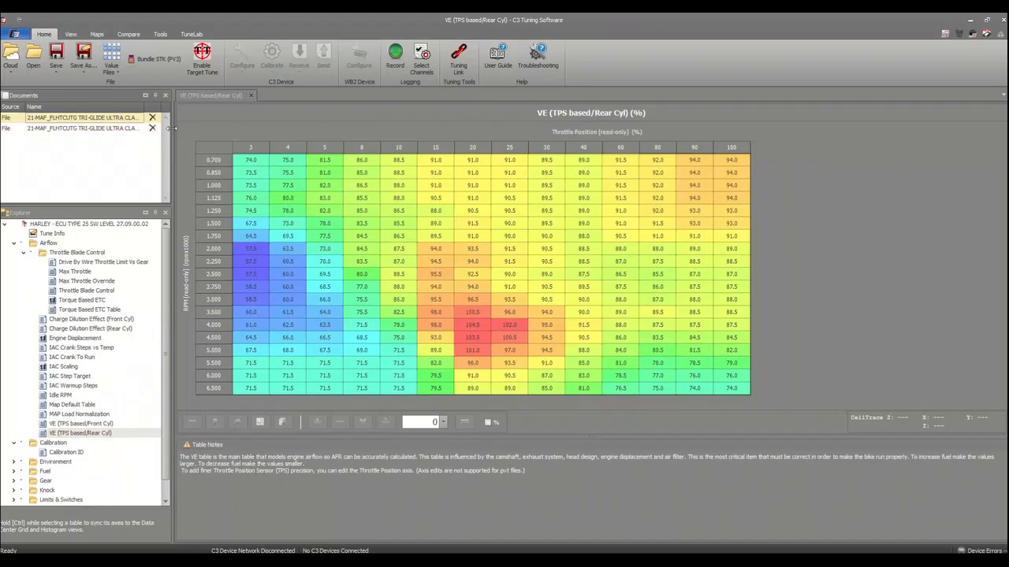
drag(170, 128, 227, 128)
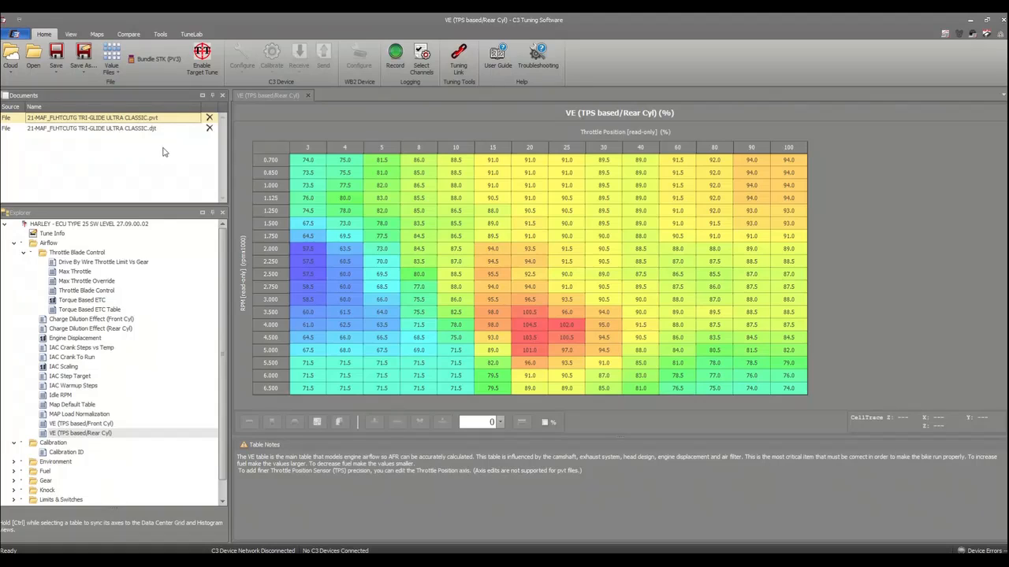
drag(229, 148, 191, 148)
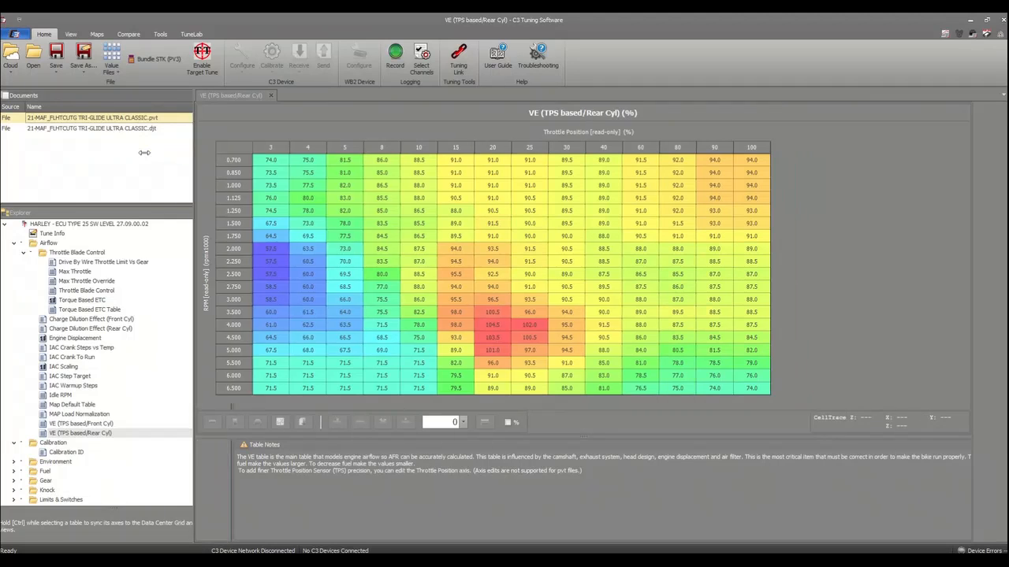
Step: In the DJT file's VE table, change throttle breakpoints 15, 20, 25, 30 to 12, 22, 30, 35
click(108, 132)
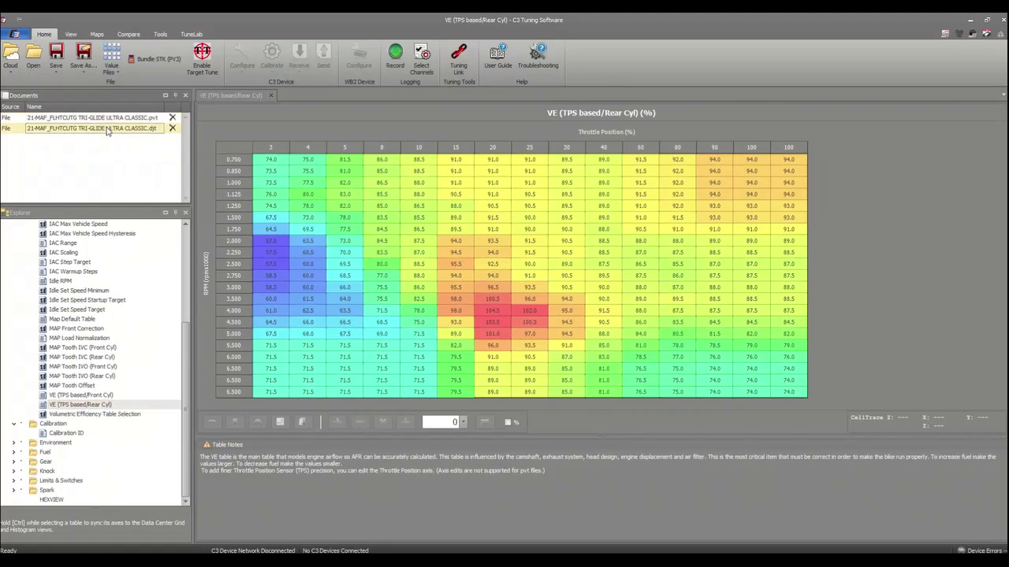
double_click(607, 136)
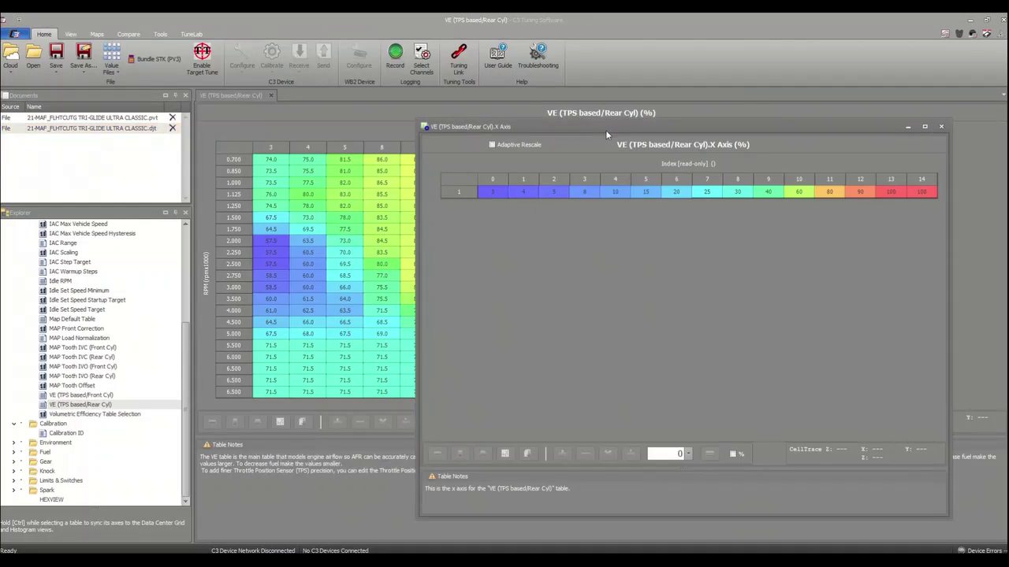
click(653, 193)
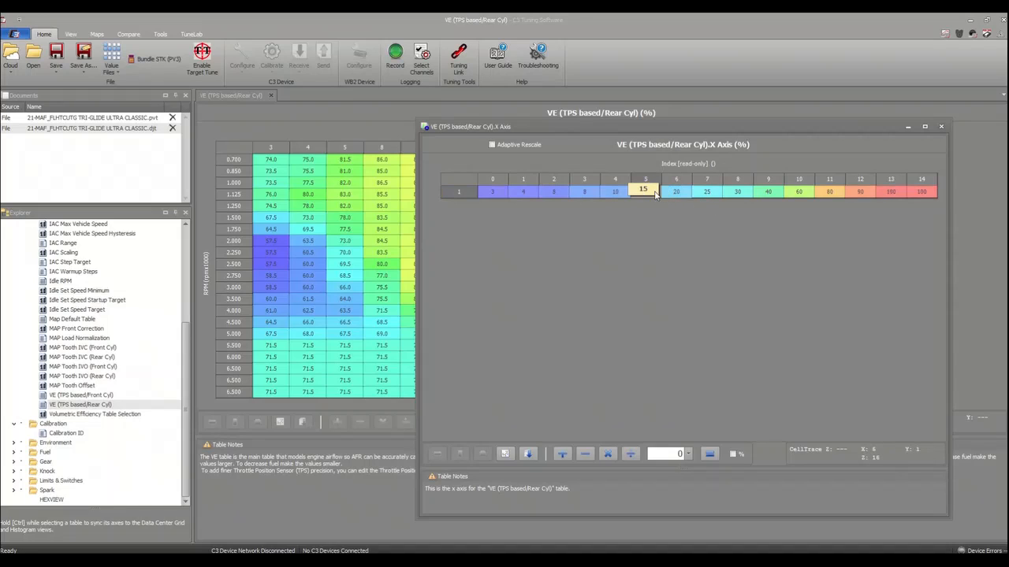
text(12)
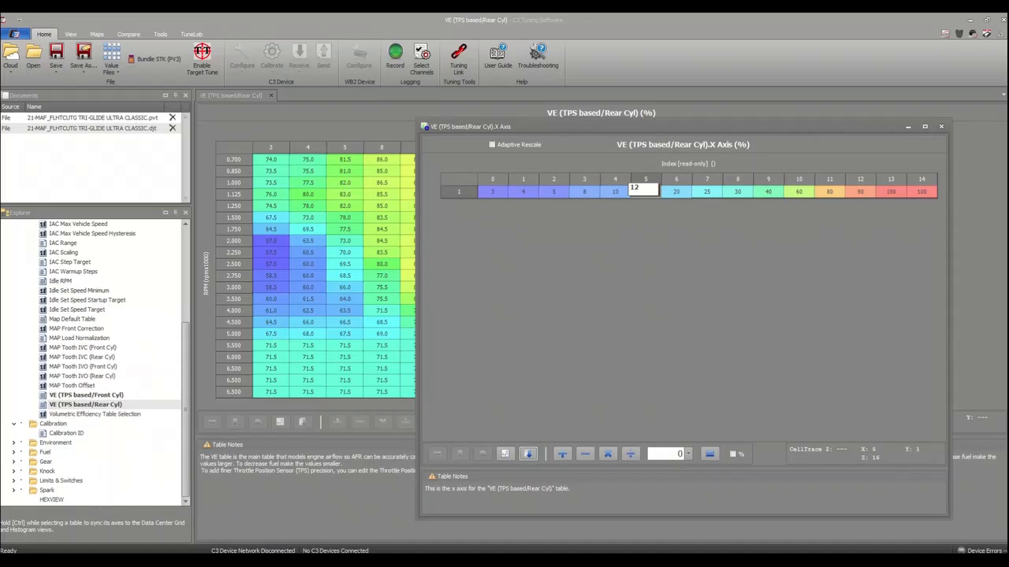
click(680, 194)
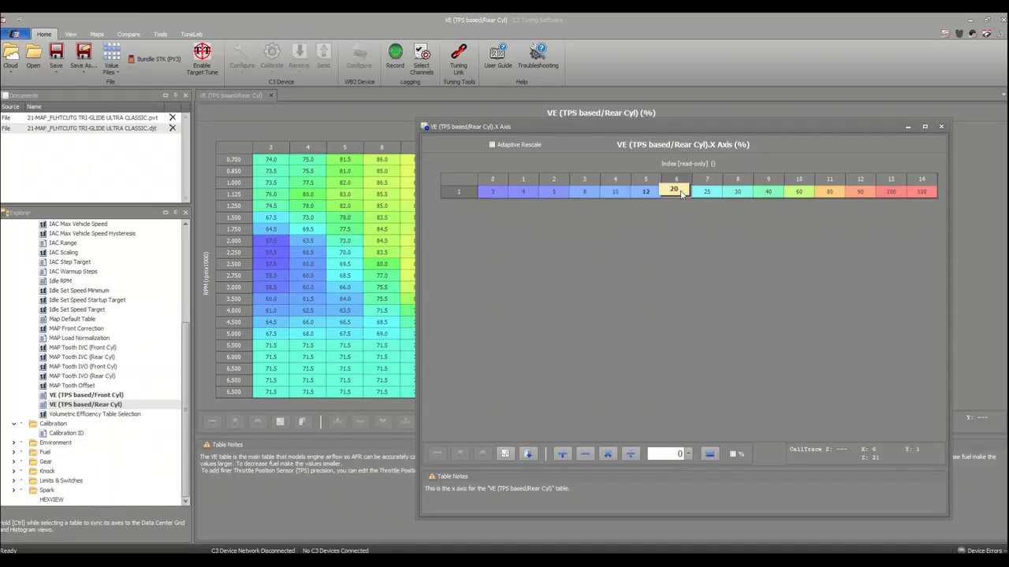
text(22)
click(707, 193)
text(30)
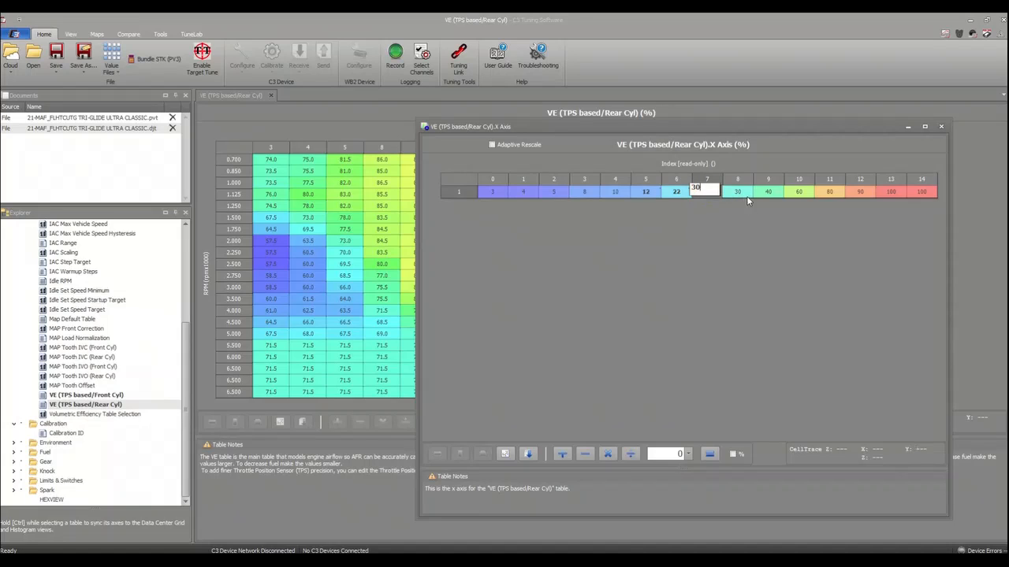
click(743, 194)
text(35)
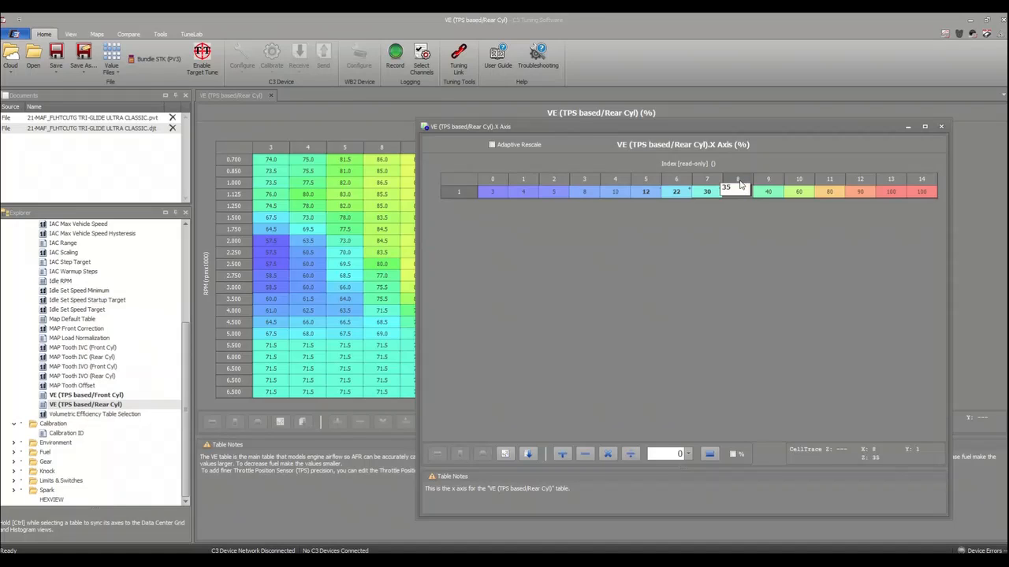
click(940, 126)
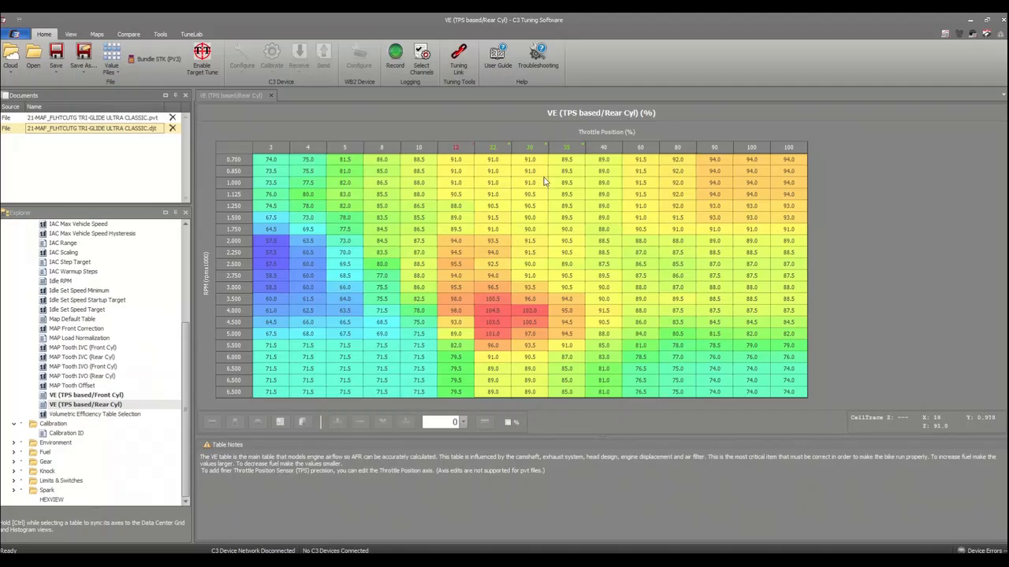
Step: With Adaptive Rescale on, change throttle breakpoints 60 to 65 and 40 to 50
double_click(604, 135)
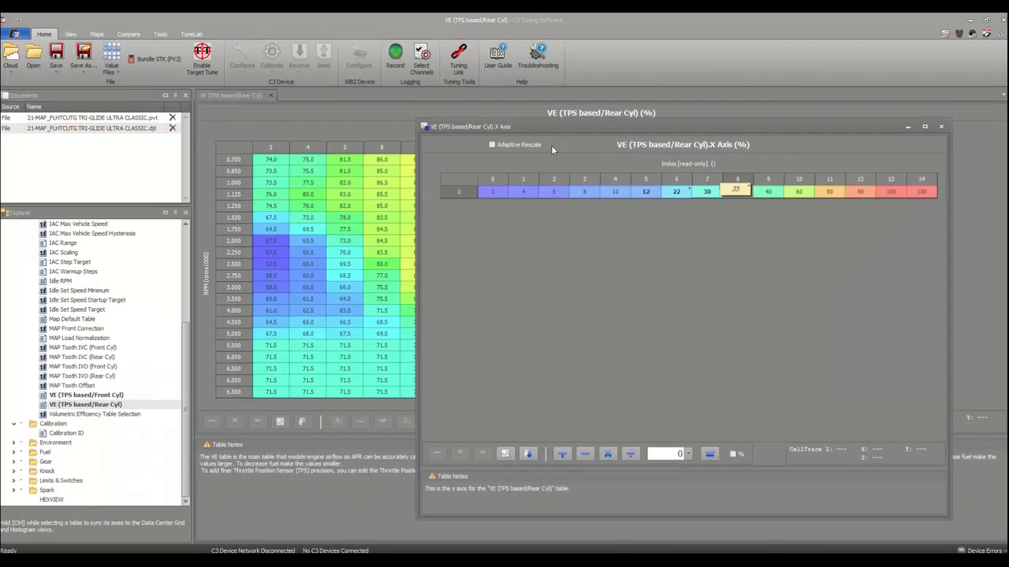
click(493, 145)
click(796, 193)
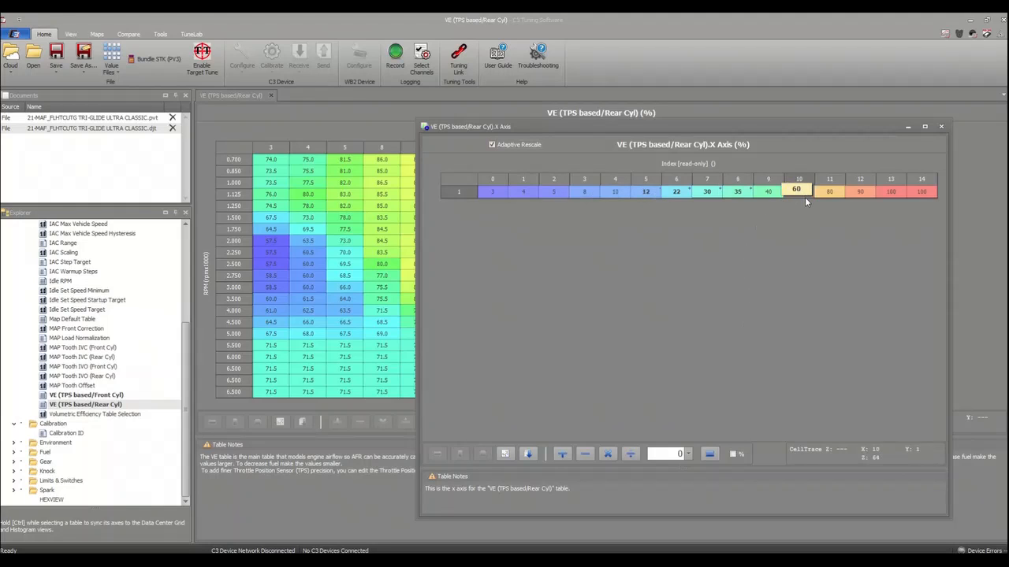
text(65)
click(769, 191)
text(5)
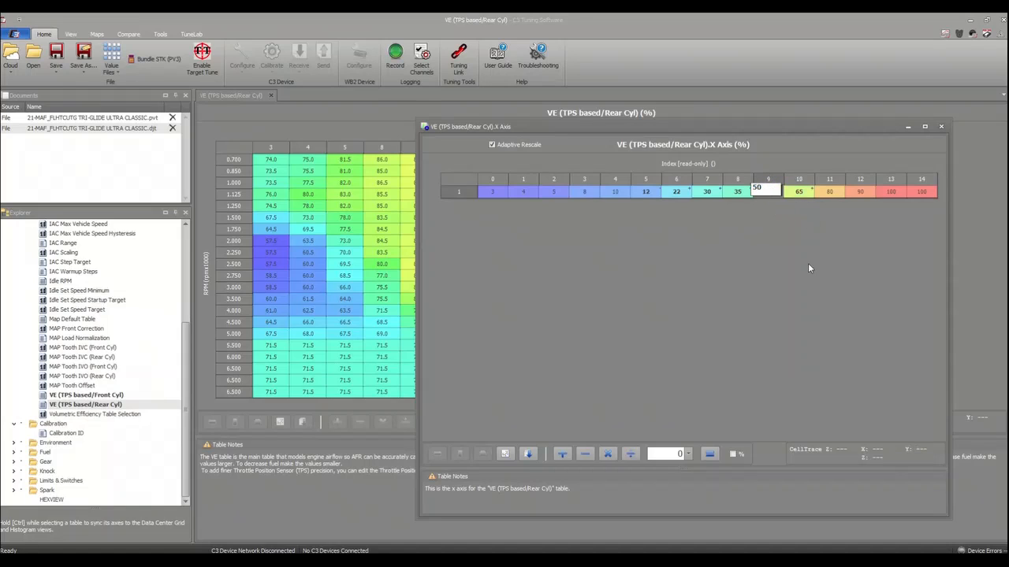
key(Return)
click(940, 126)
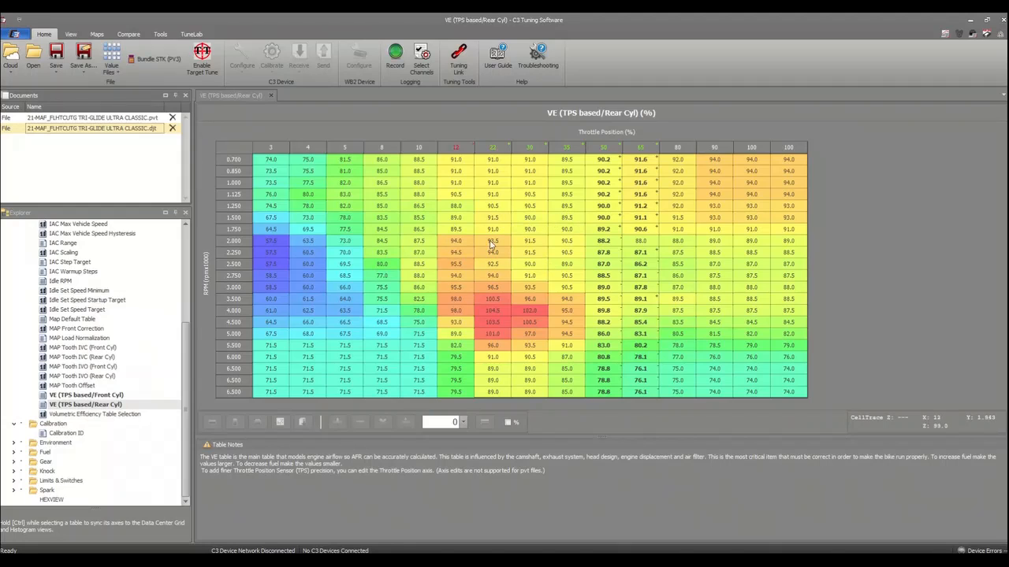
Step: Review the rescaled throttle-position breakpoints in the axis editor
double_click(606, 131)
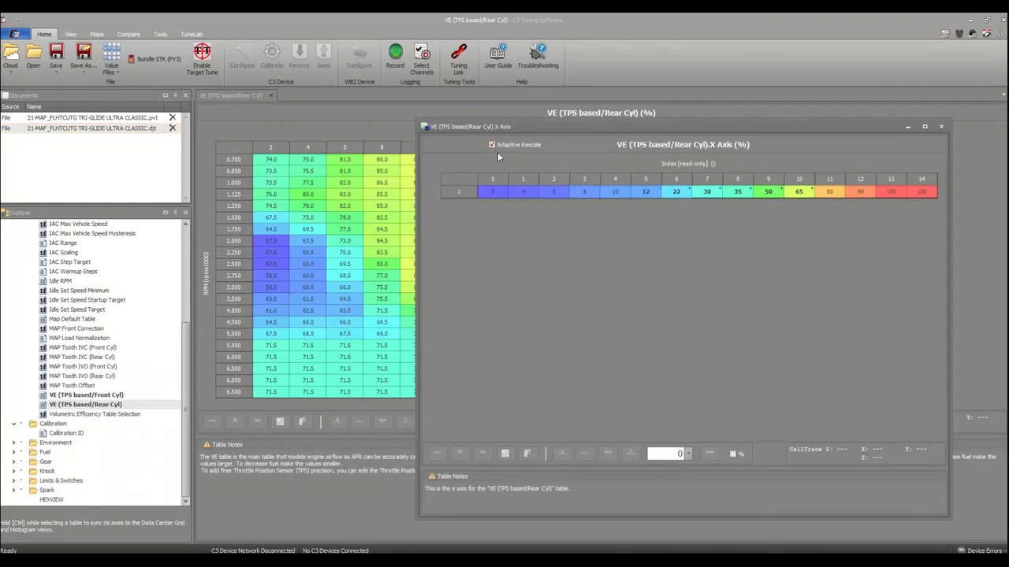
click(942, 126)
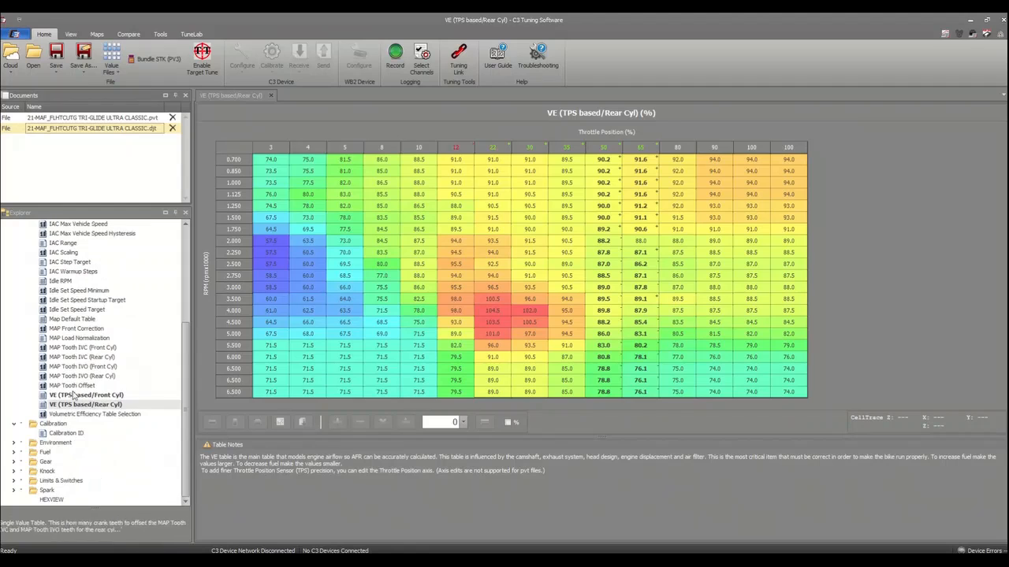
Step: Display the Fuel > Air-Fuel Ratio table and inspect its MAP axis breakpoints
click(15, 453)
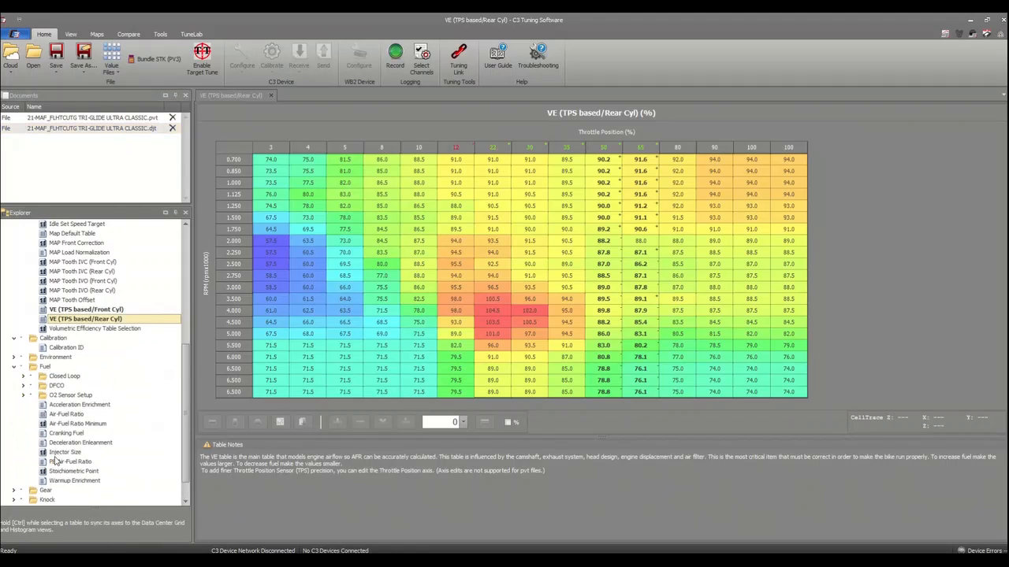
click(64, 415)
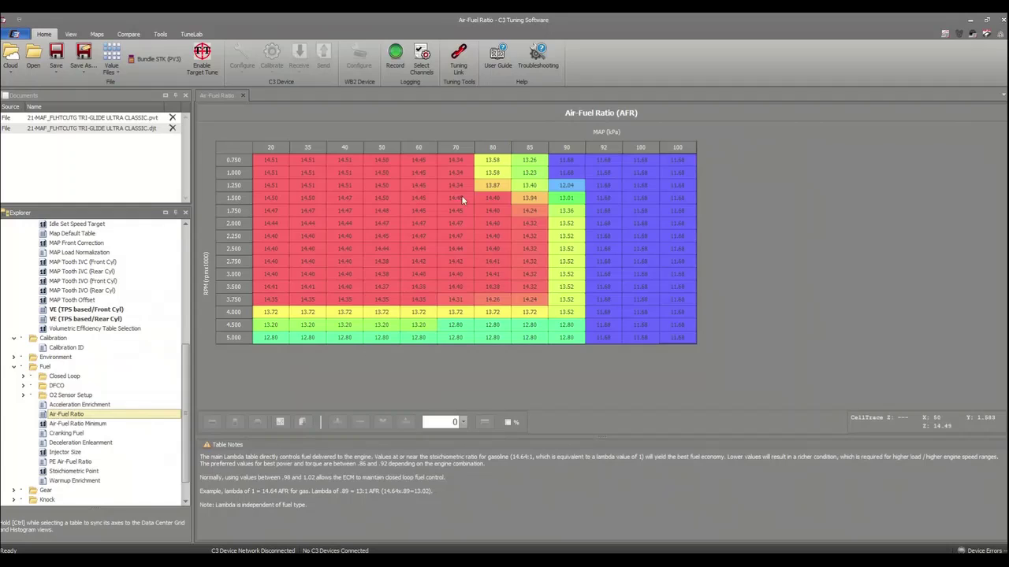
double_click(603, 134)
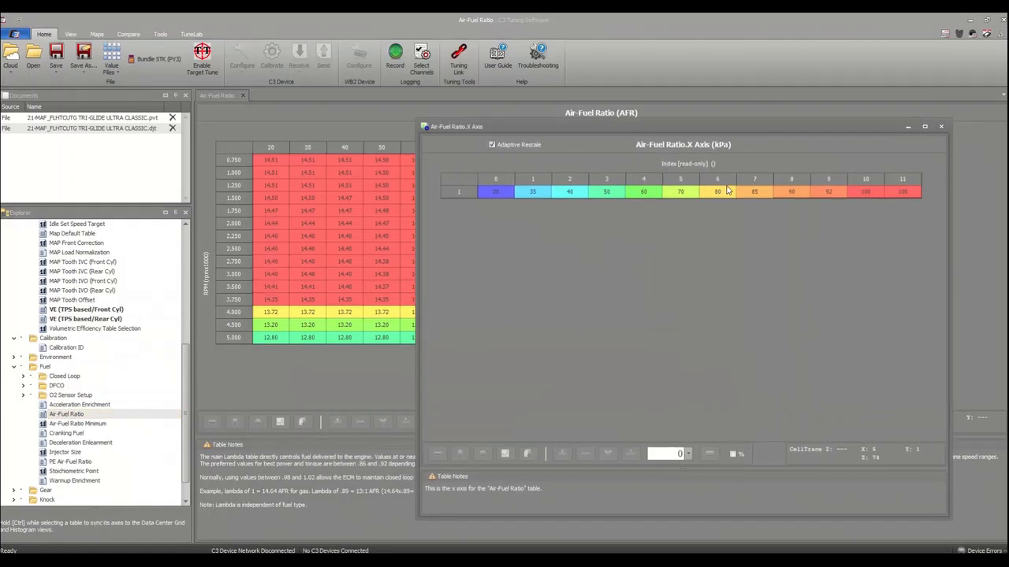
click(940, 126)
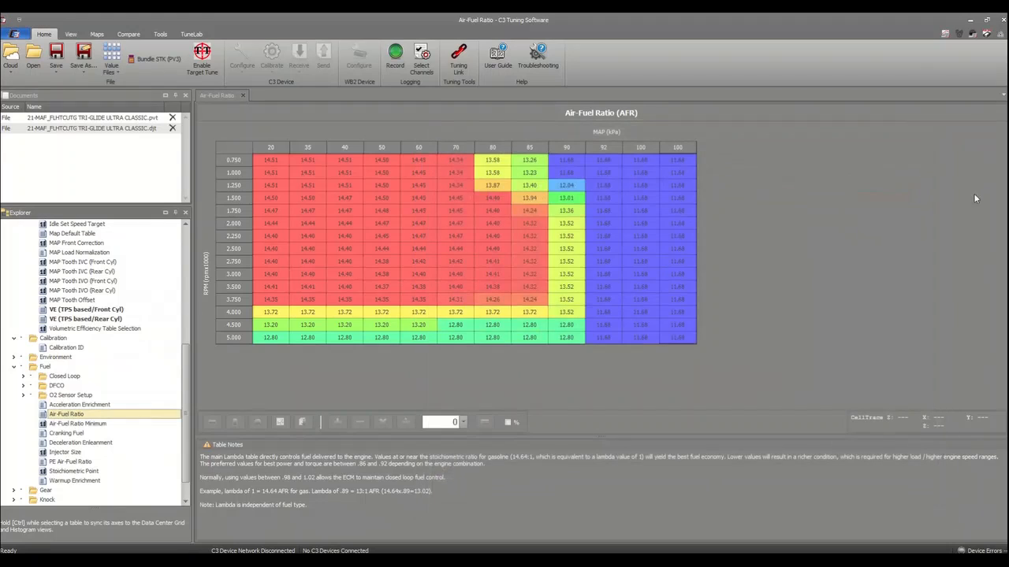